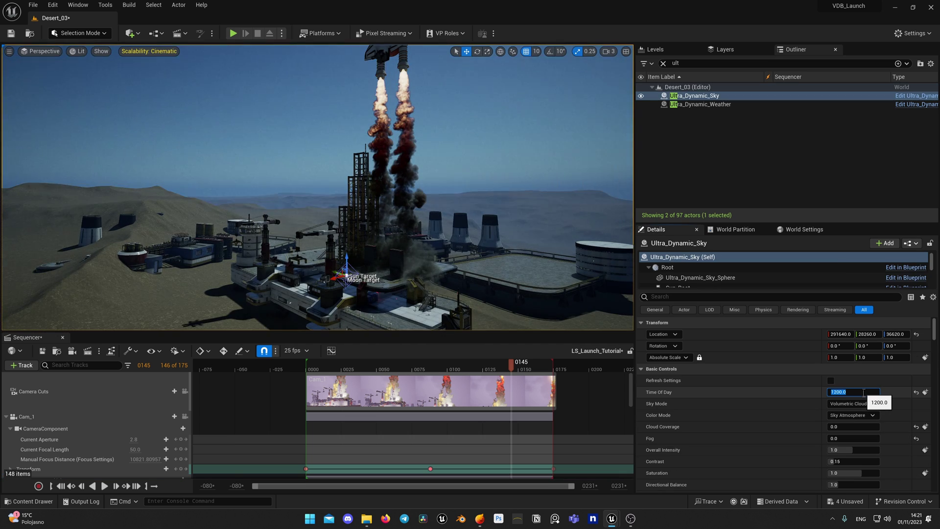
Step: Set the Time Of Day of Ultra_Dynamic_Sky to 1200
{"action": "key", "text": "Return"}
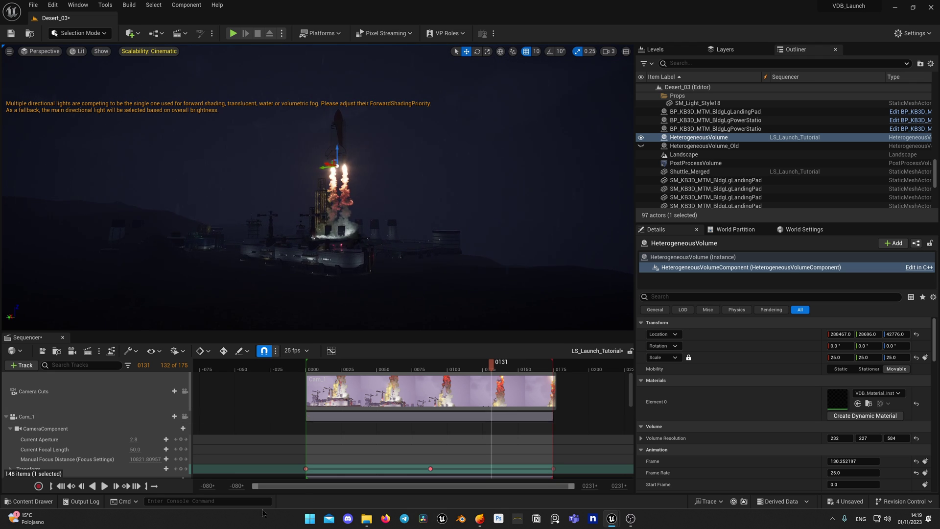
Step: Run the console command r.HeterogeneousVolumes.MaxTraceDistance 50000 and check the rocket plume from different distances
{"action": "type", "text": "r.heter"}
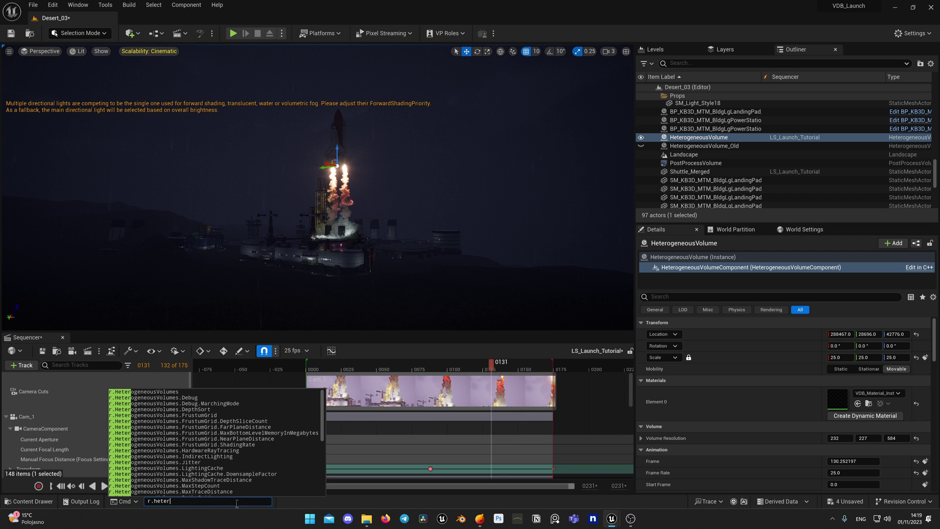
{"action": "key", "text": "Tab"}
{"action": "type", "text": ".m"}
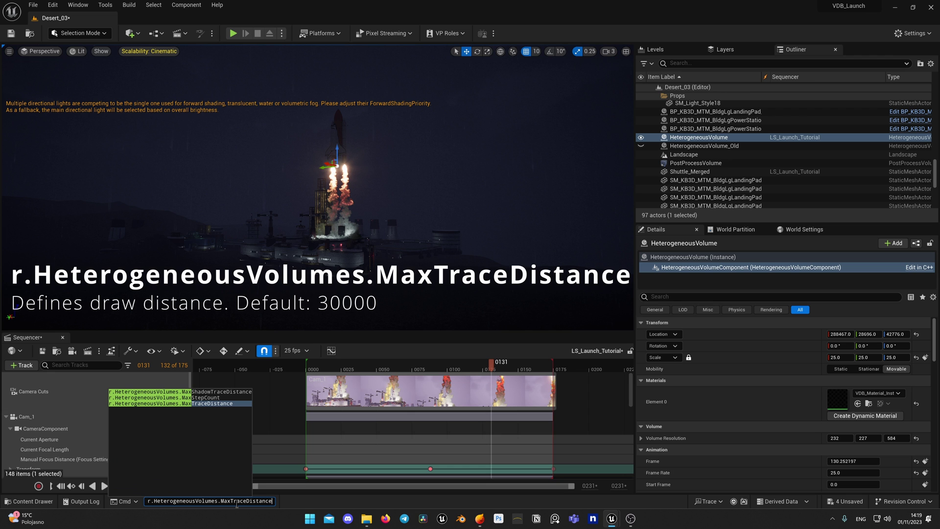
{"action": "type", "text": " 5"}
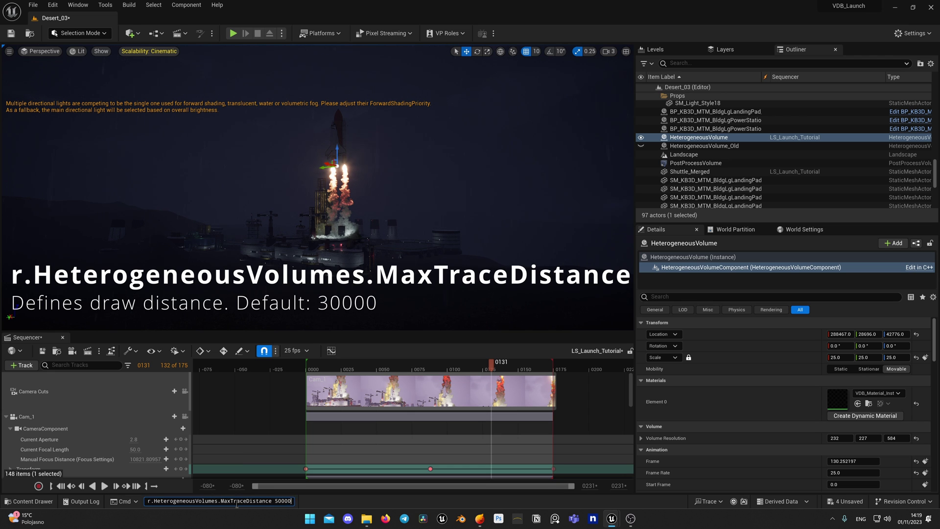
{"action": "type", "text": "0000"}
{"action": "key", "text": "Return"}
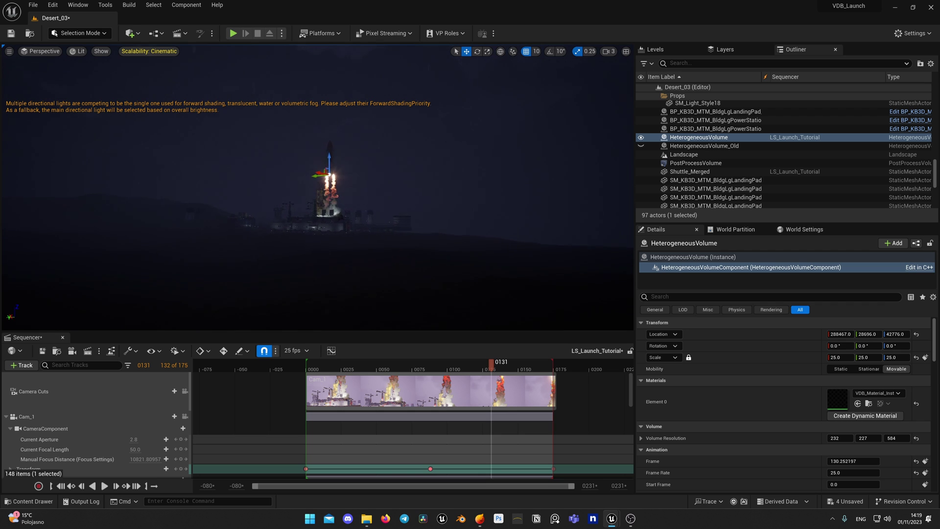
{"action": "key", "text": "w"}
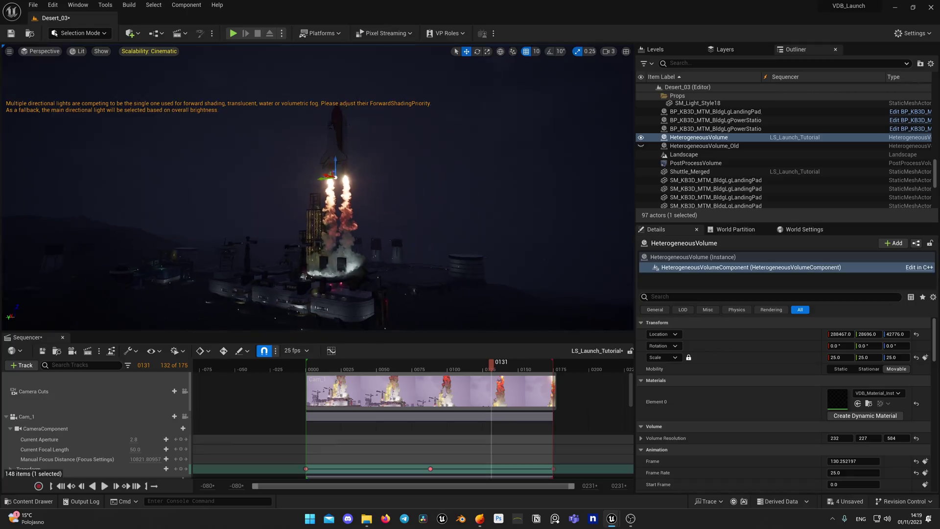
{"action": "right_click_drag", "start_coordinate": [475, 192], "coordinate": [479, 195]}
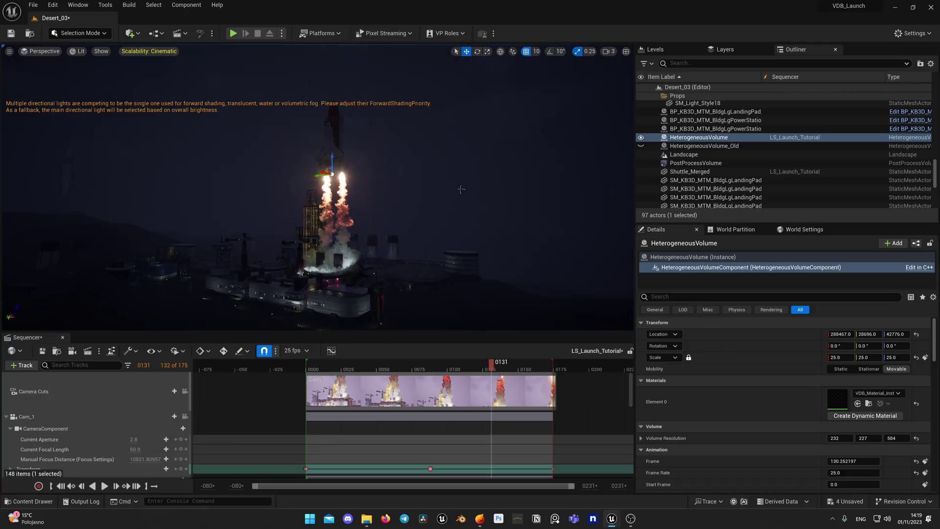
Step: Preview the launch scene in the Unlit view mode and return to Lit
{"action": "key", "text": "alt+3"}
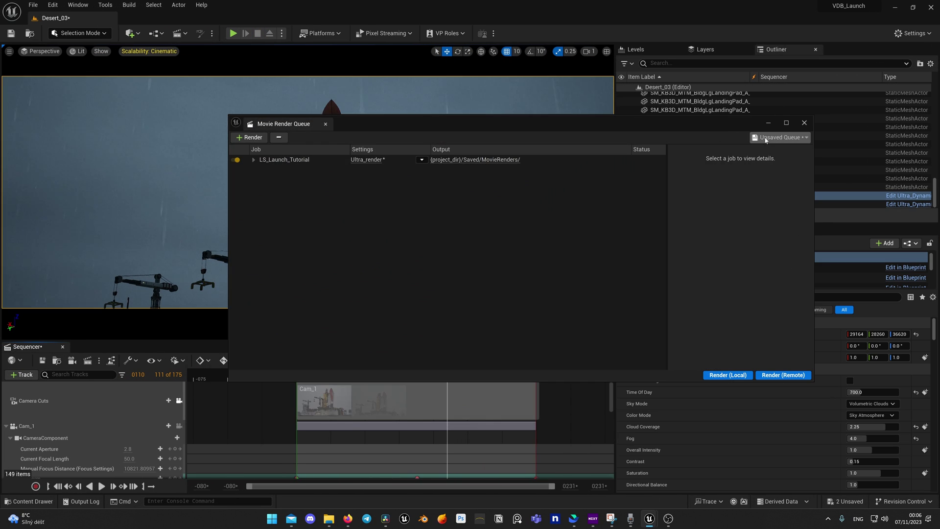
{"action": "left_click_drag", "start_coordinate": [445, 374], "coordinate": [453, 375]}
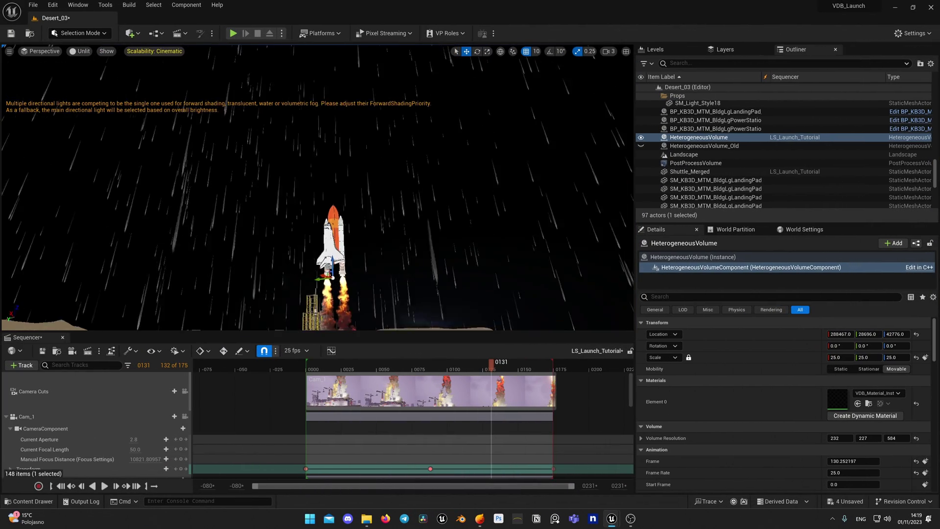
{"action": "key", "text": "alt+4"}
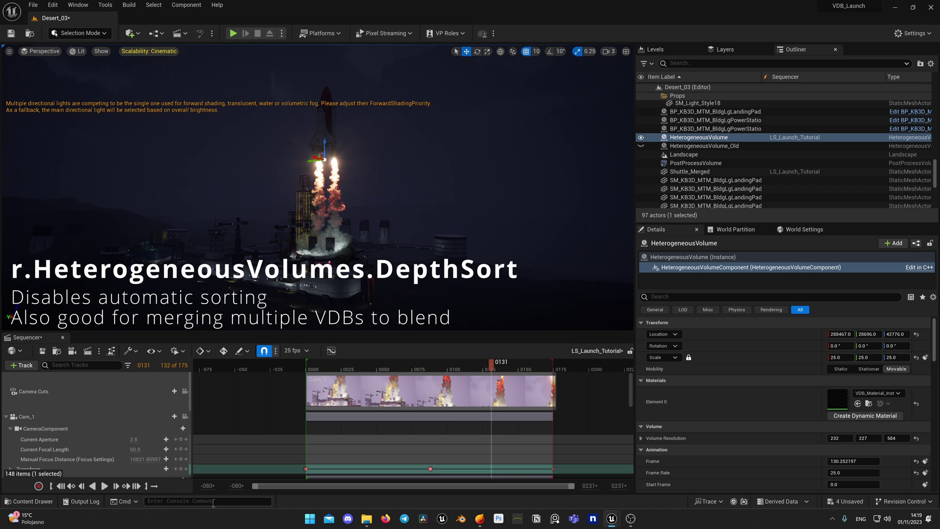
Step: Enter the console variable r.HeterogeneousVolumes.DepthSort to change how the volumes are sorted
{"action": "left_click", "coordinate": [213, 502]}
{"action": "type", "text": "r.Heter"}
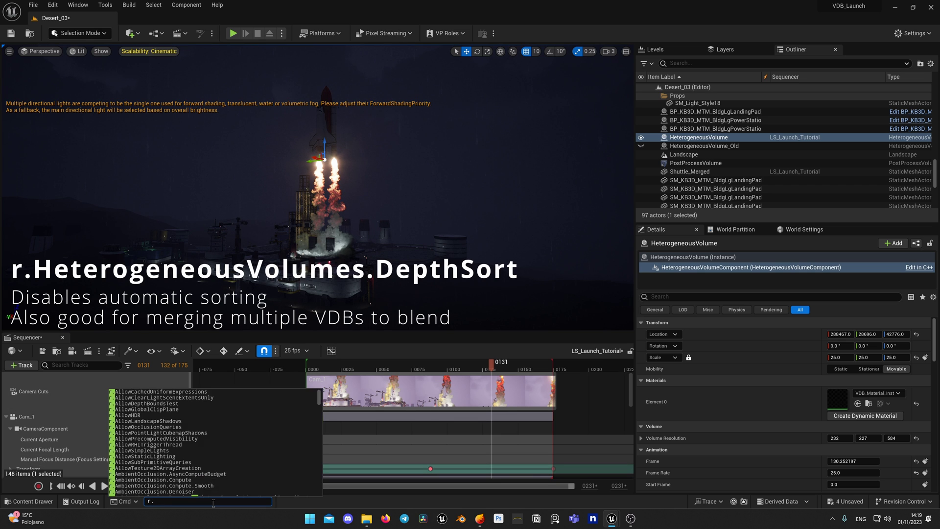
{"action": "key", "text": "Down"}
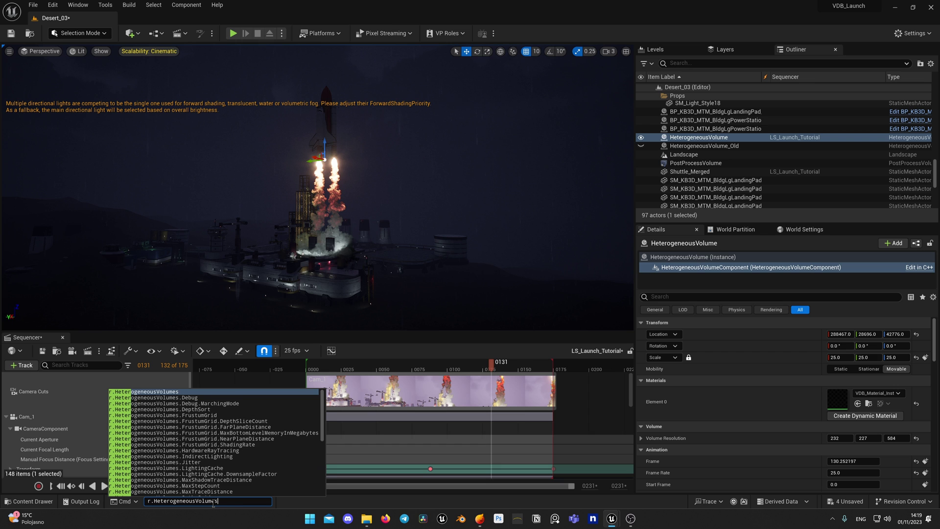
{"action": "type", "text": ".de"}
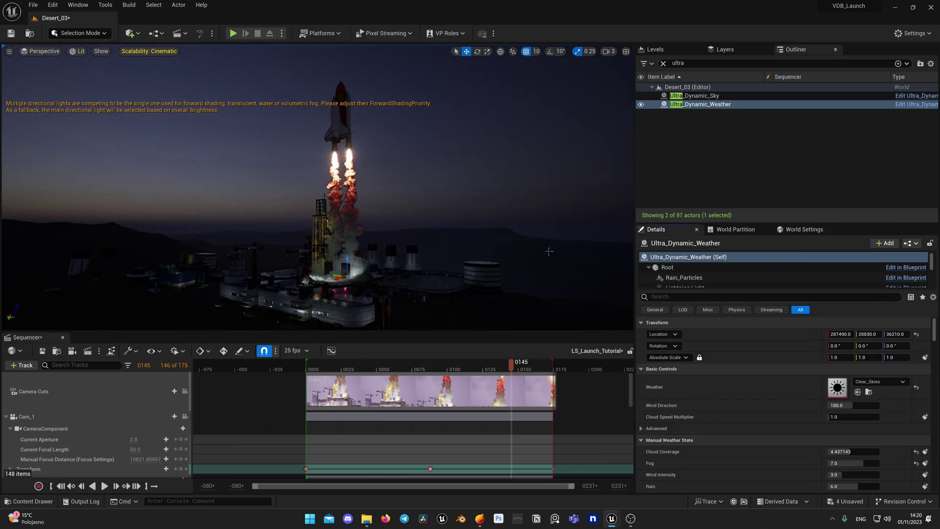
Step: Select Ultra_Dynamic_Sky and set its Time Of Day to 700
{"action": "mouse_move", "coordinate": [507, 241]}
{"action": "right_mouse_down"}
{"action": "mouse_move", "coordinate": [443, 245]}
{"action": "mouse_move", "coordinate": [502, 246]}
{"action": "mouse_move", "coordinate": [492, 240]}
{"action": "right_mouse_up"}
{"action": "left_click", "coordinate": [696, 96]}
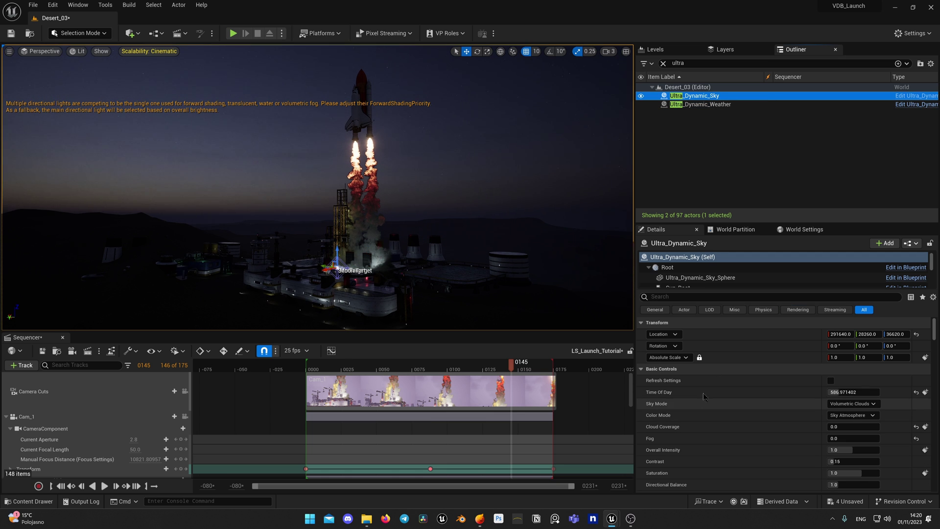
{"action": "left_click", "coordinate": [851, 391]}
{"action": "type", "text": "700"}
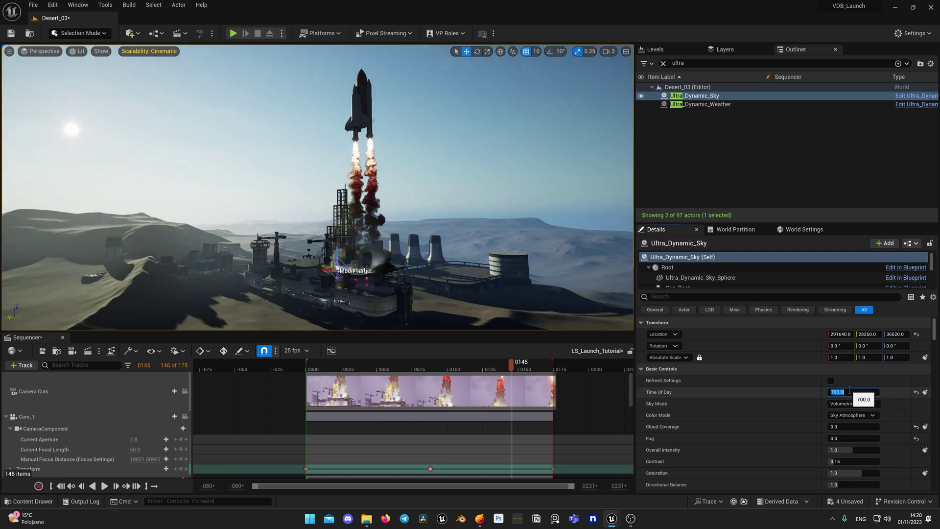
{"action": "key", "text": "Return"}
Step: Run the console command r.HeterogeneousVolumes.IndirectLighting 1 and inspect the smoke plume's lighting from several angles
{"action": "right_click_drag", "start_coordinate": [318, 187], "coordinate": [342, 194]}
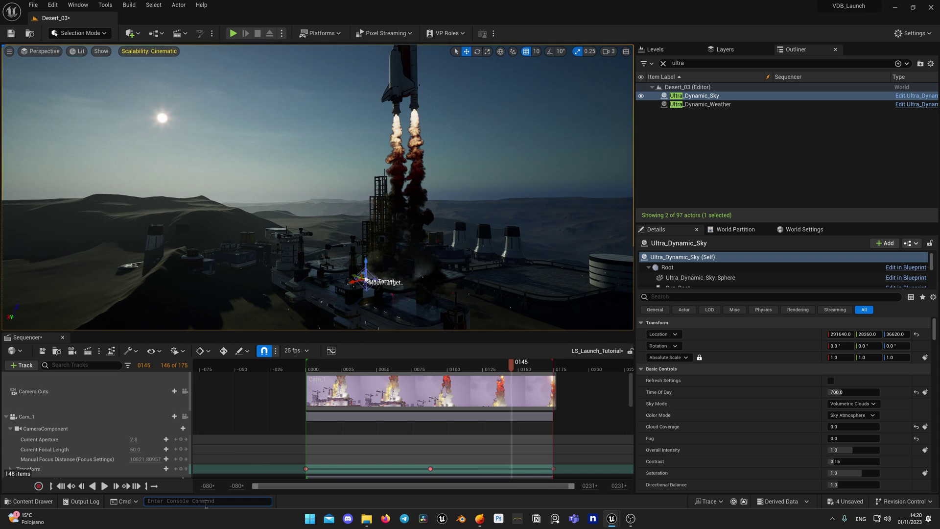
{"action": "type", "text": "r.h"}
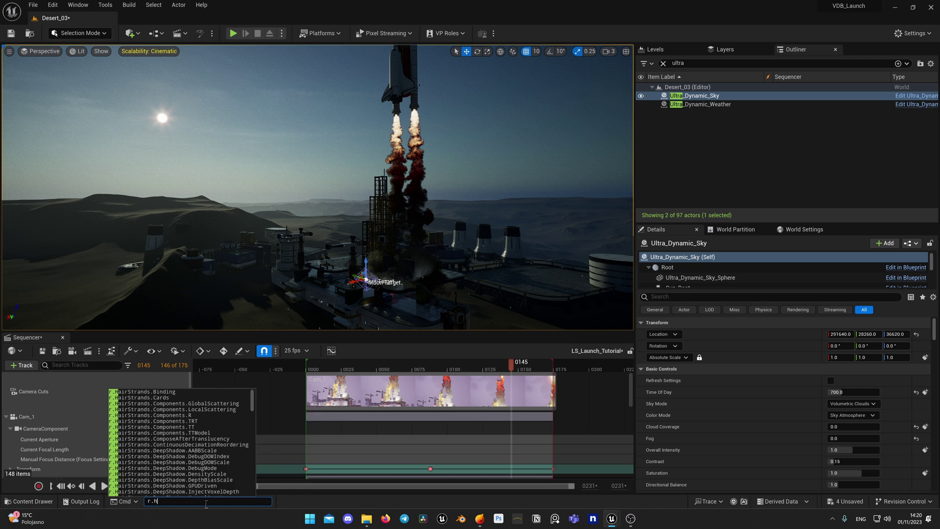
{"action": "type", "text": "eter.ind"}
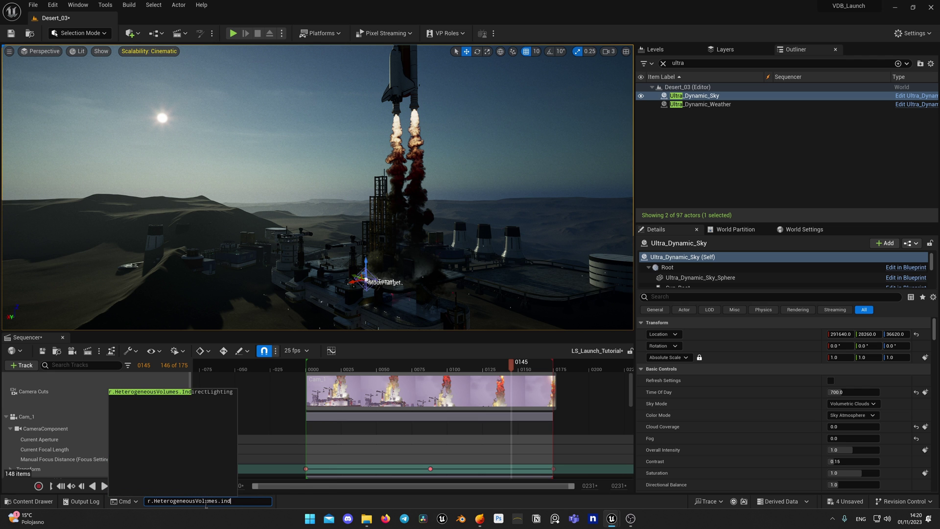
{"action": "type", "text": "1"}
{"action": "key", "text": "Return"}
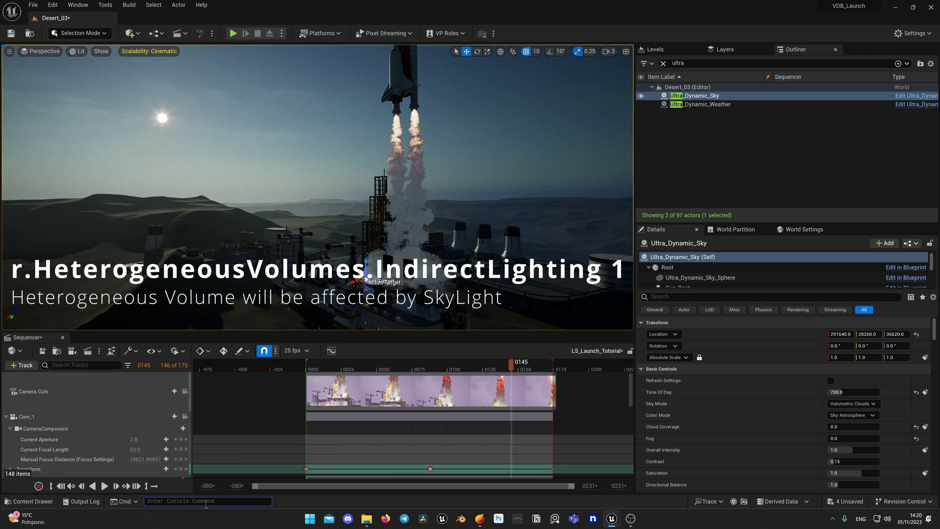
{"action": "right_click_drag", "start_coordinate": [313, 196], "coordinate": [306, 162]}
{"action": "key", "text": "w"}
{"action": "key", "text": "s"}
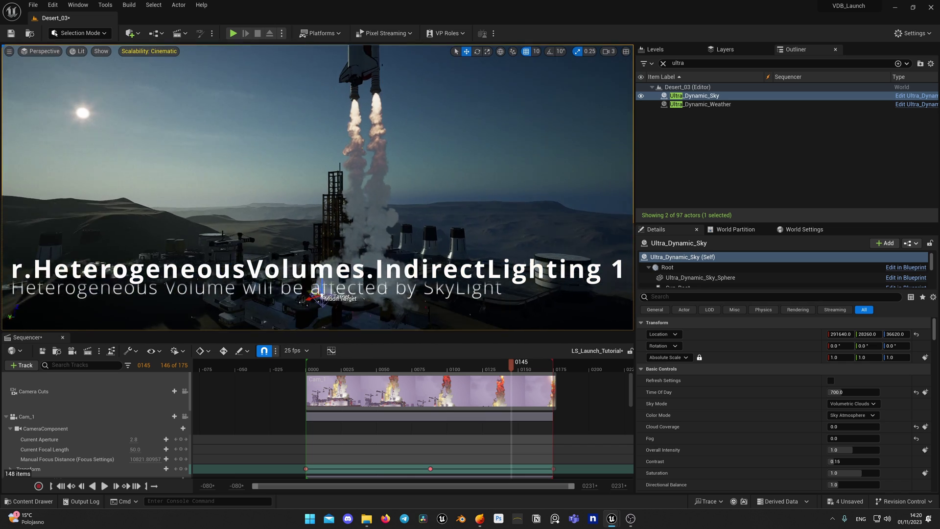
{"action": "right_click_drag", "start_coordinate": [488, 275], "coordinate": [465, 287]}
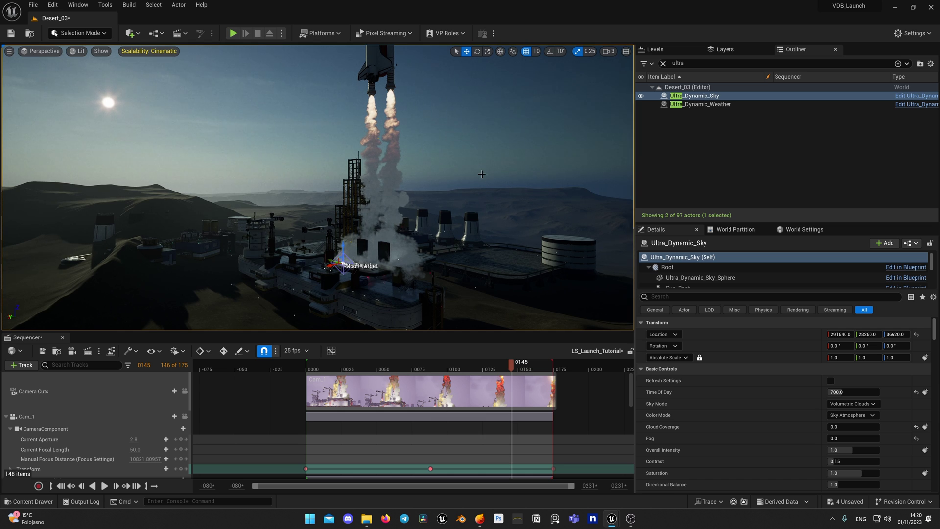
{"action": "mouse_move", "coordinate": [438, 188]}
{"action": "right_mouse_down"}
{"action": "mouse_move", "coordinate": [438, 154]}
{"action": "mouse_move", "coordinate": [454, 196]}
{"action": "right_mouse_up"}
{"action": "key", "text": "w"}
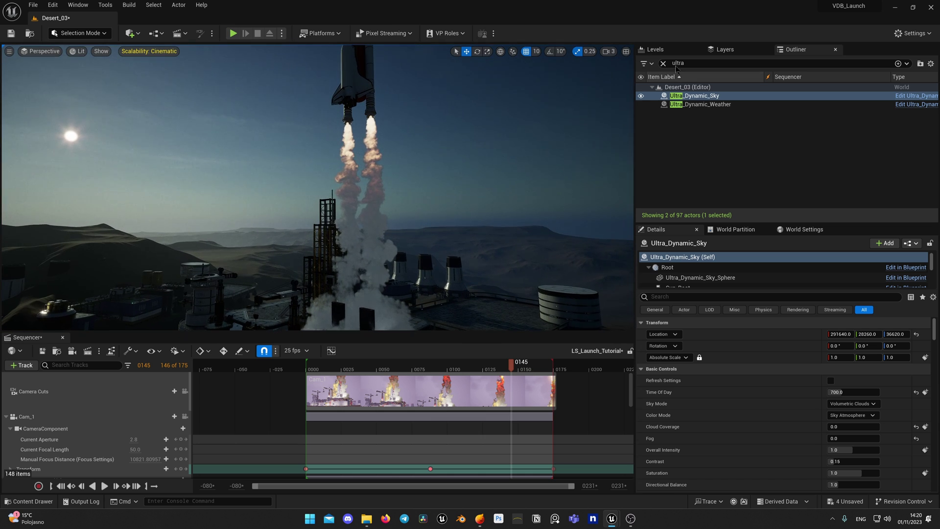
Step: Find the HeterogeneousVolume actor by searching for "hete" and open its VDB_Material_Inst material beside the plume
{"action": "left_click", "coordinate": [686, 64]}
{"action": "type", "text": "hete"}
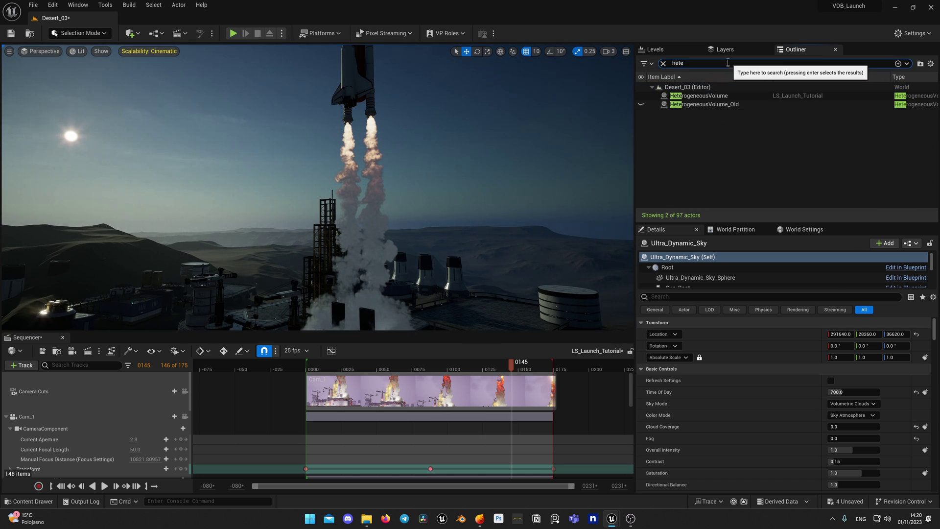
{"action": "left_click", "coordinate": [716, 96]}
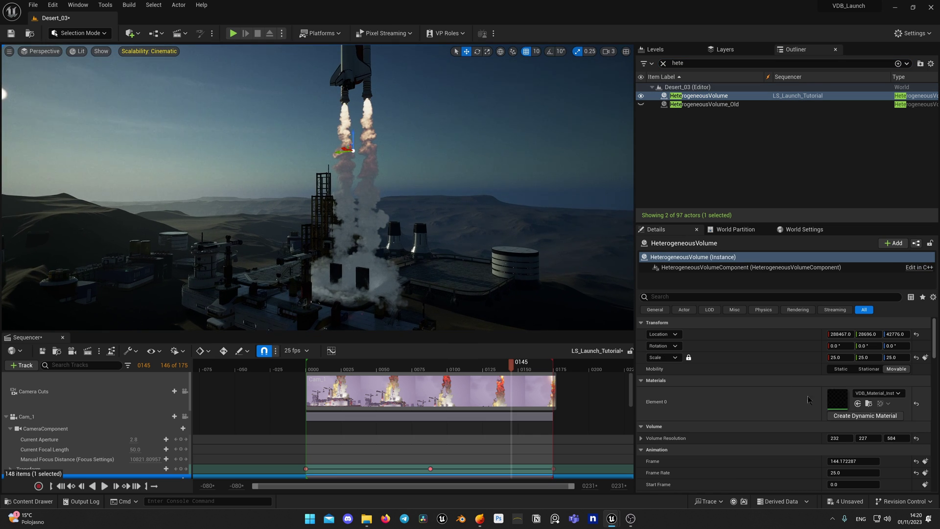
{"action": "double_click", "coordinate": [835, 396]}
{"action": "left_click_drag", "start_coordinate": [594, 186], "coordinate": [683, 194]}
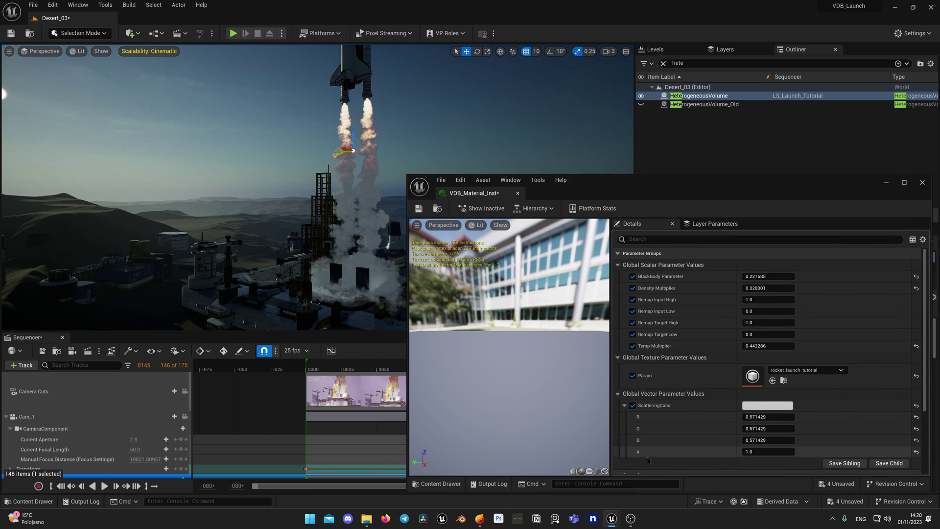
Step: Turn the material instance's ScatteringColor override off and back on to compare the smoke
{"action": "left_click", "coordinate": [633, 406]}
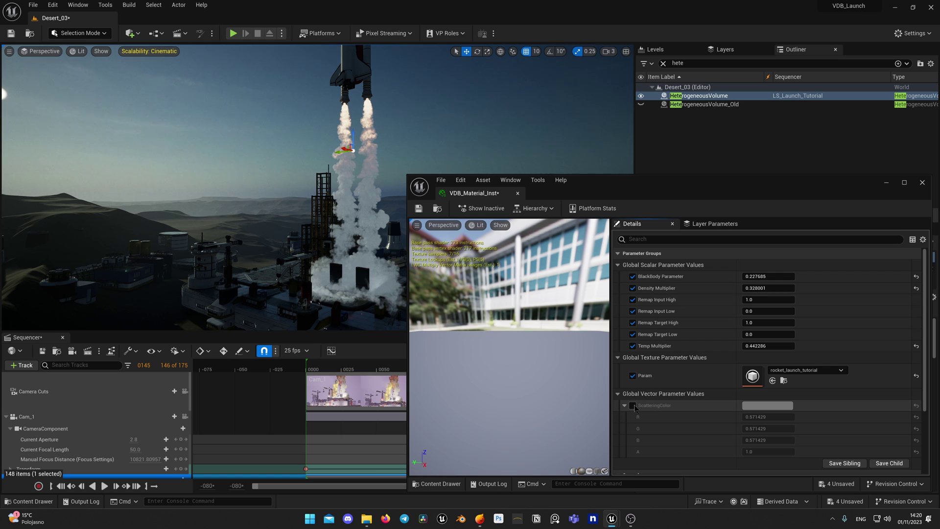
{"action": "left_click", "coordinate": [633, 406]}
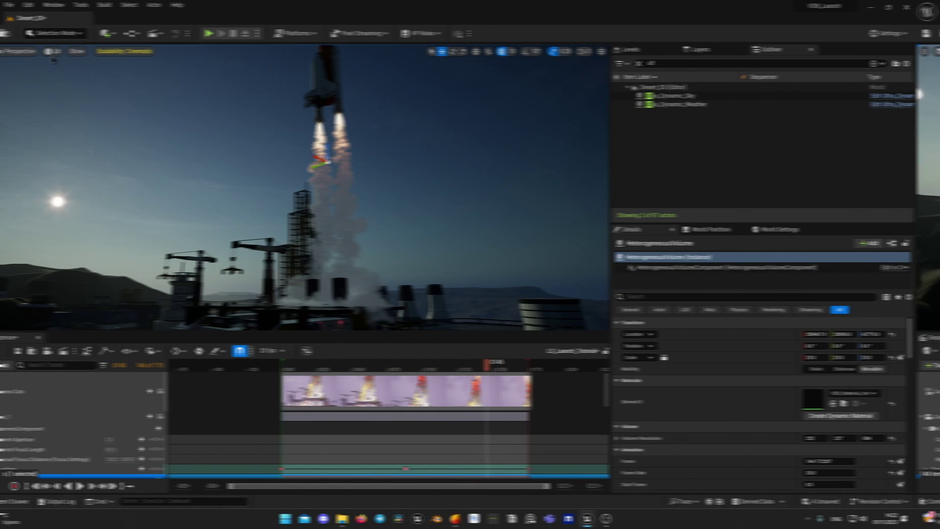
Step: Switch the viewport's view mode to Path Tracing and look at the rocket
{"action": "left_click", "coordinate": [77, 51]}
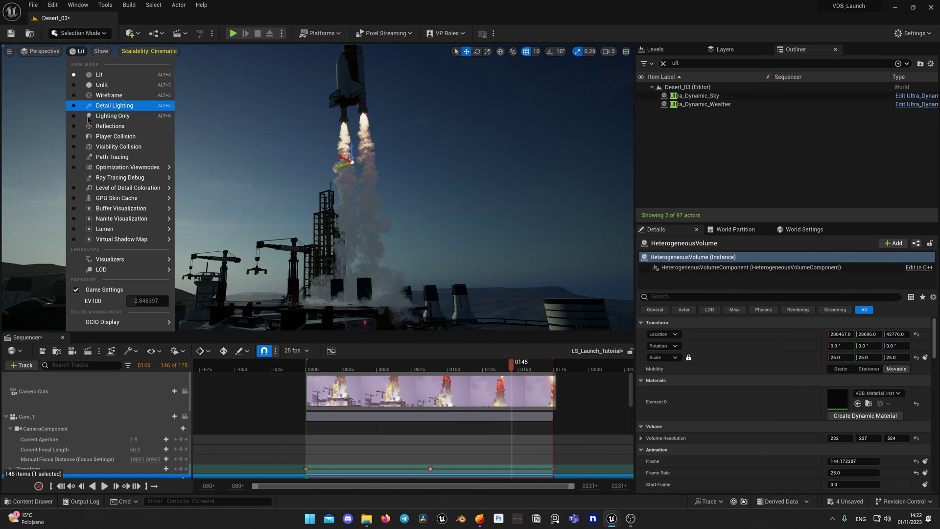
{"action": "left_click", "coordinate": [100, 157]}
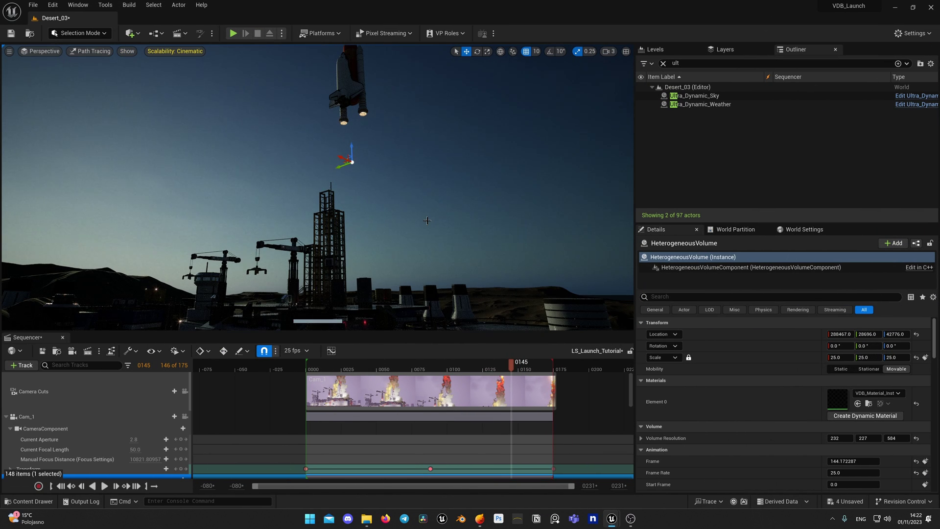
{"action": "right_click_drag", "start_coordinate": [409, 227], "coordinate": [435, 294]}
{"action": "right_click_drag", "start_coordinate": [397, 247], "coordinate": [397, 230]}
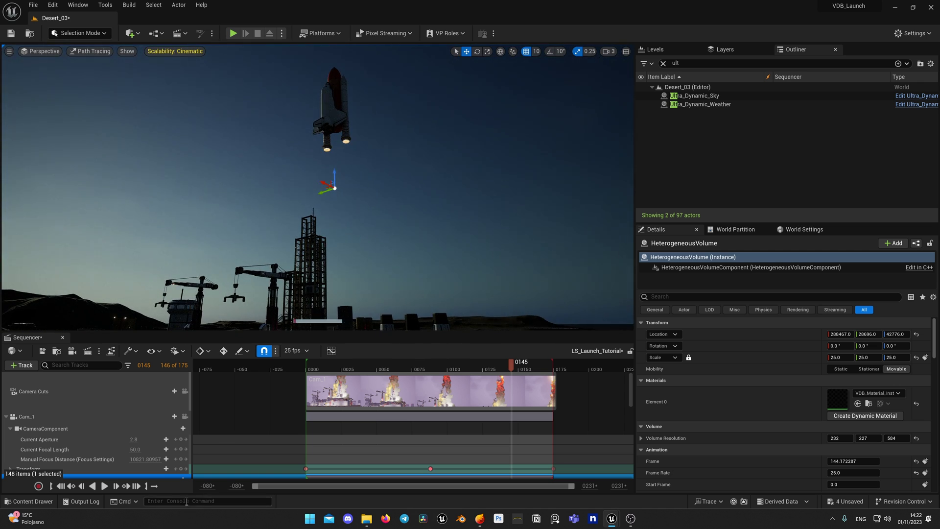
Step: Run the console command r.PathTracing.HeterogeneousVolumes 1 and inspect the path-traced plume
{"action": "type", "text": "r.paht"}
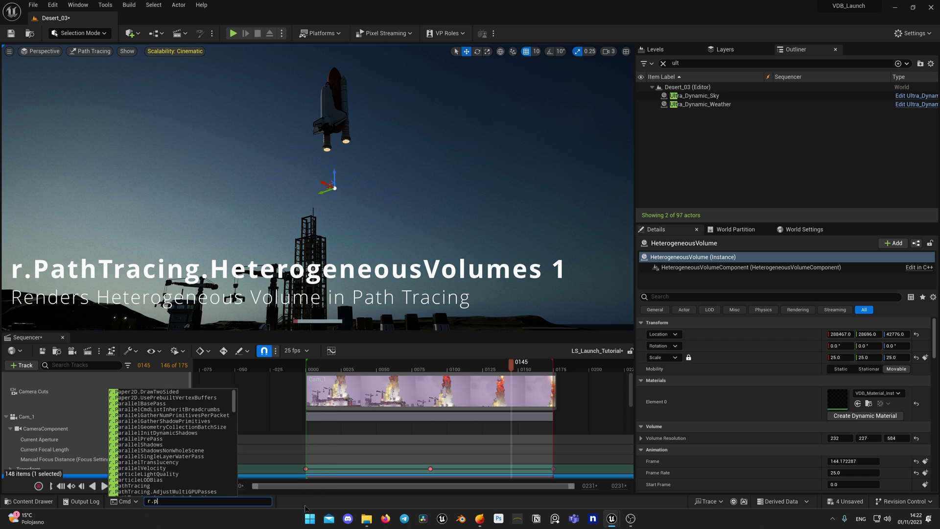
{"action": "key", "text": "BackSpace"}
{"action": "key", "text": "BackSpace"}
{"action": "type", "text": "thTracing"}
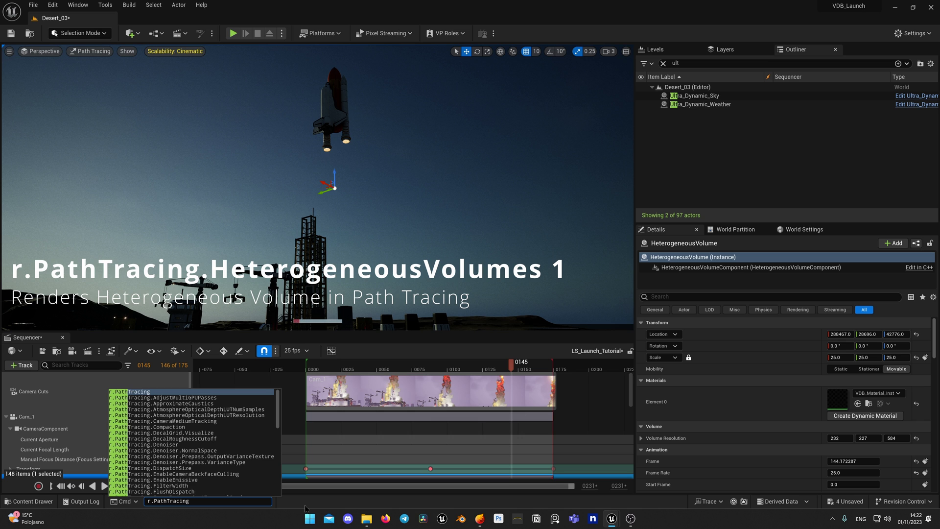
{"action": "type", "text": ".HeterogeneousVolumes 1"}
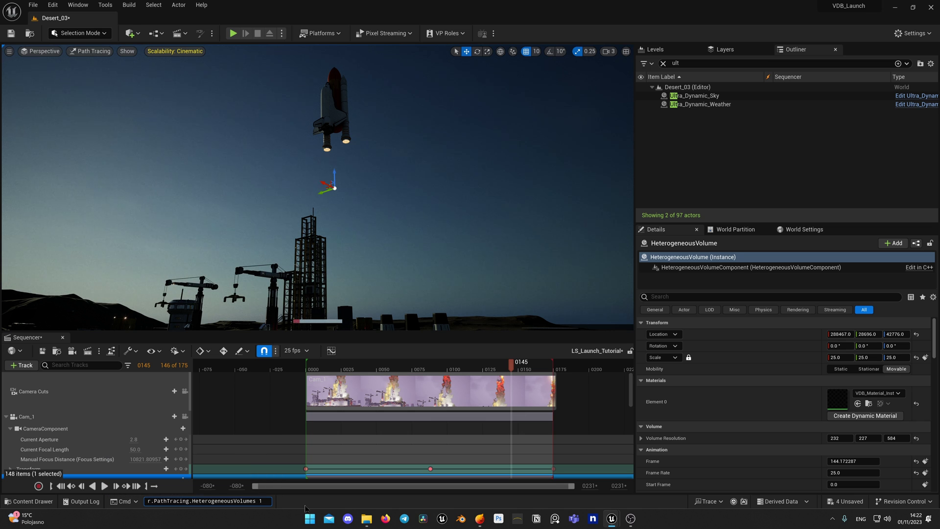
{"action": "key", "text": "Return"}
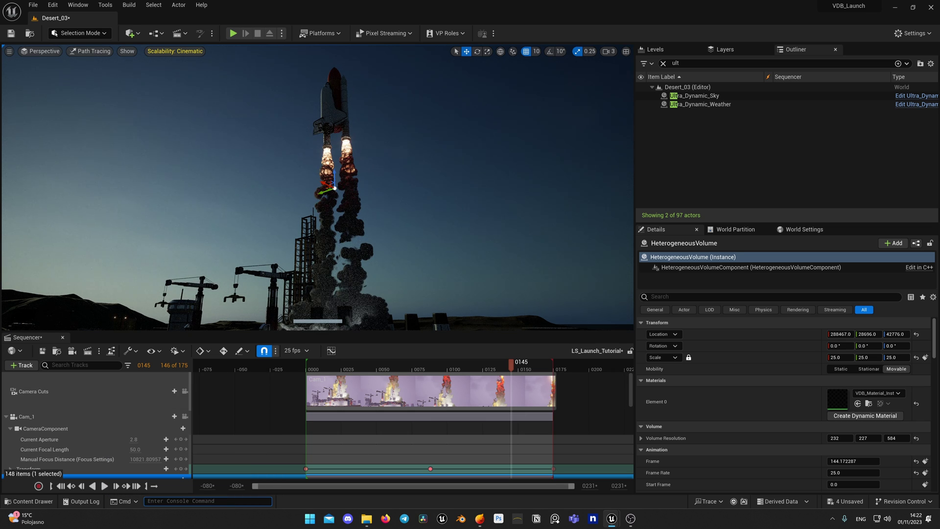
{"action": "right_click_drag", "start_coordinate": [318, 187], "coordinate": [315, 198]}
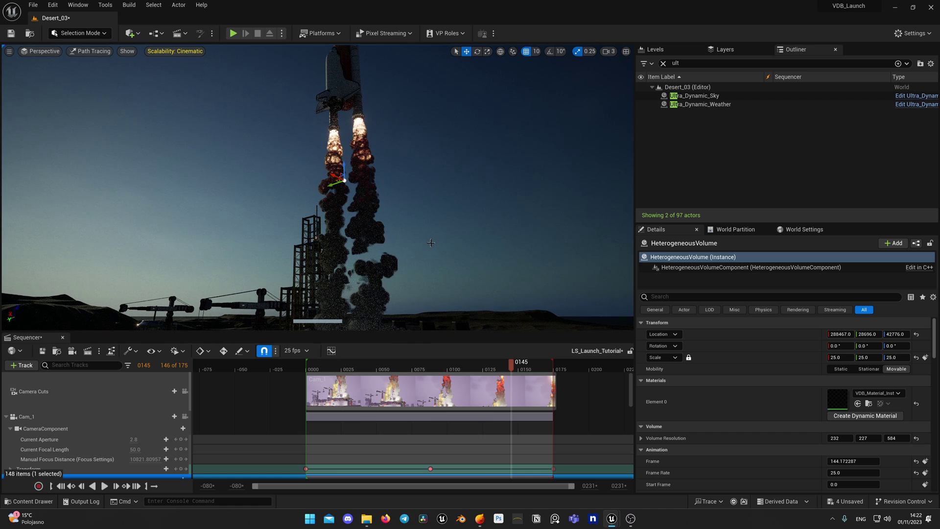
Step: Find the HeterogeneousVolume actor by filtering the Outliner for "heter" and open its VDB_Material_Inst material for editing
{"action": "right_click_drag", "start_coordinate": [318, 187], "coordinate": [315, 215]}
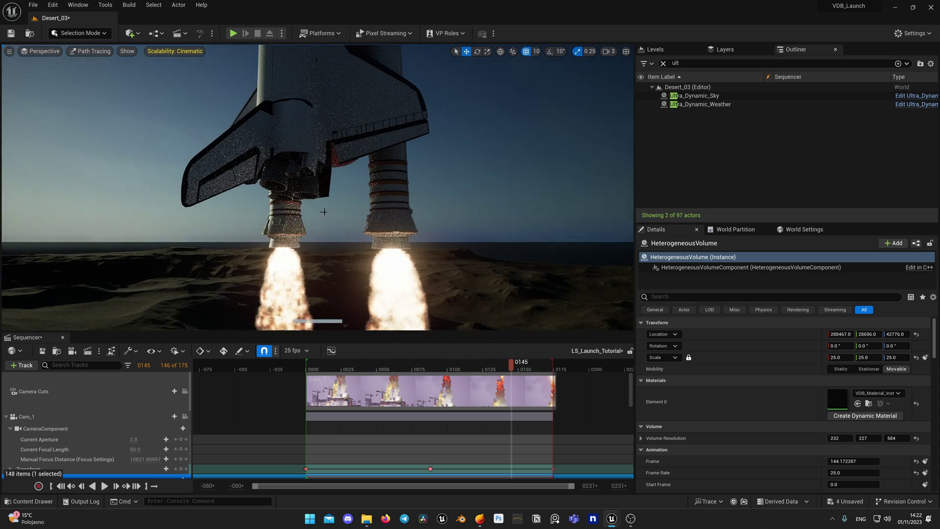
{"action": "right_click_drag", "start_coordinate": [314, 215], "coordinate": [330, 177]}
{"action": "scroll", "coordinate": [315, 207], "scroll_direction": "up", "scroll_amount": 1}
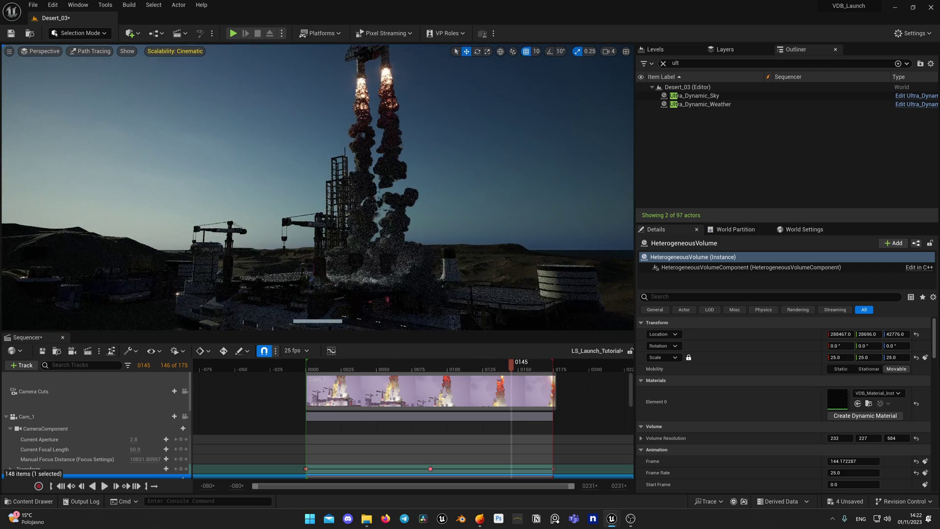
{"action": "left_click", "coordinate": [664, 64]}
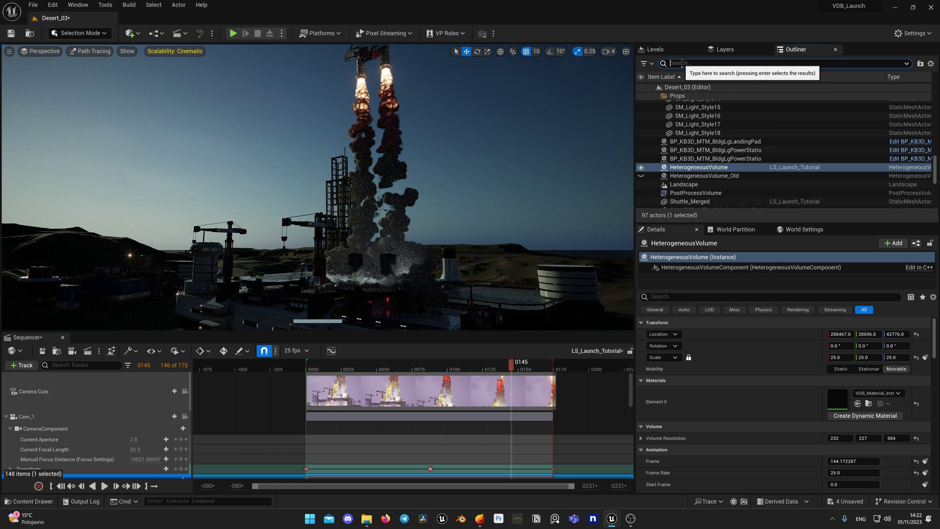
{"action": "type", "text": "heter"}
{"action": "double_click", "coordinate": [839, 401]}
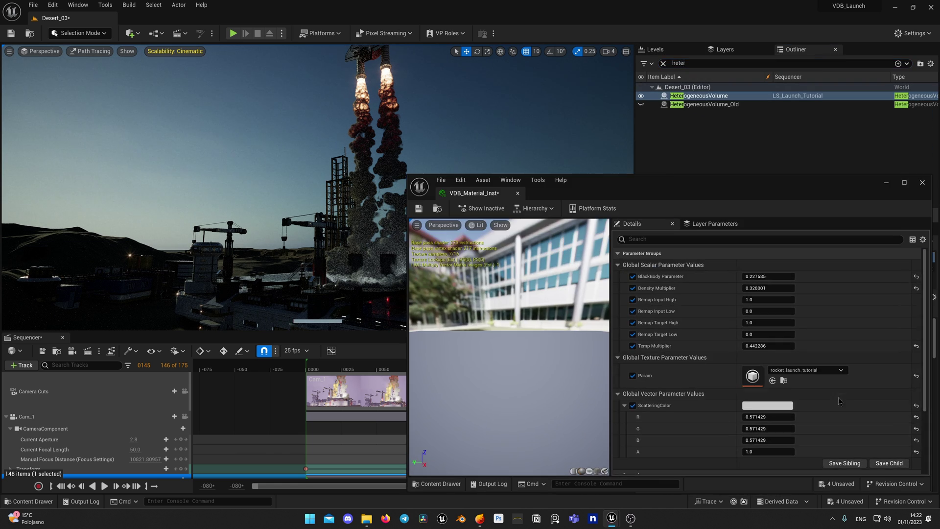
Step: Lower the material instance's Density Multiplier to 0.05 and further to 0.025
{"action": "left_click", "coordinate": [778, 289]}
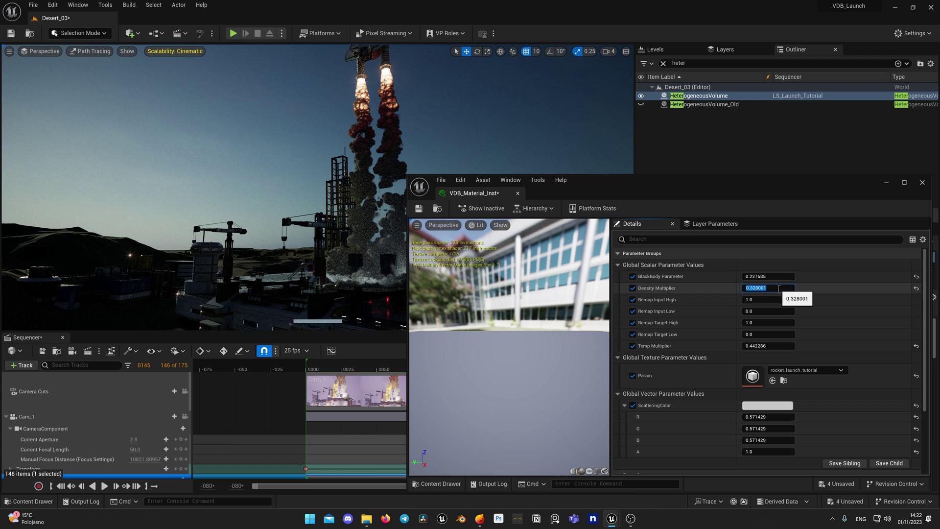
{"action": "type", "text": "0.05"}
{"action": "key", "text": "Return"}
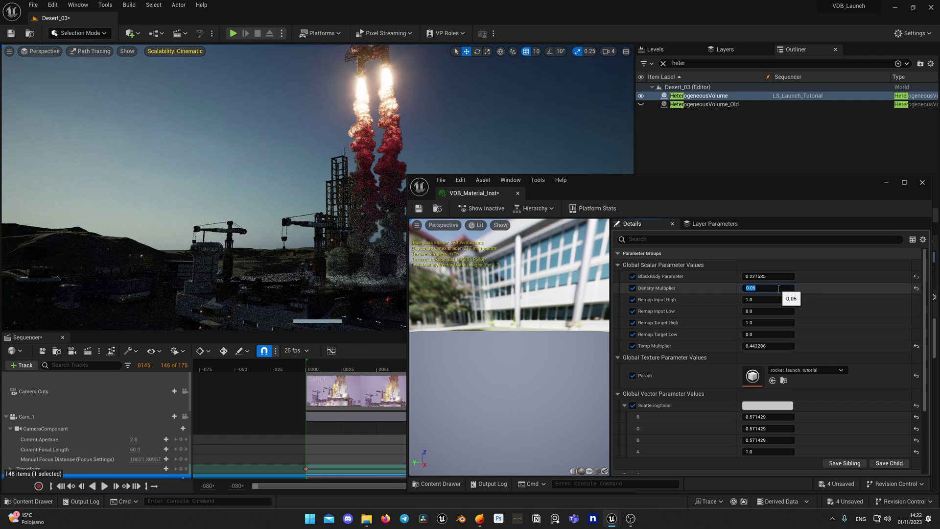
{"action": "key", "text": "Right"}
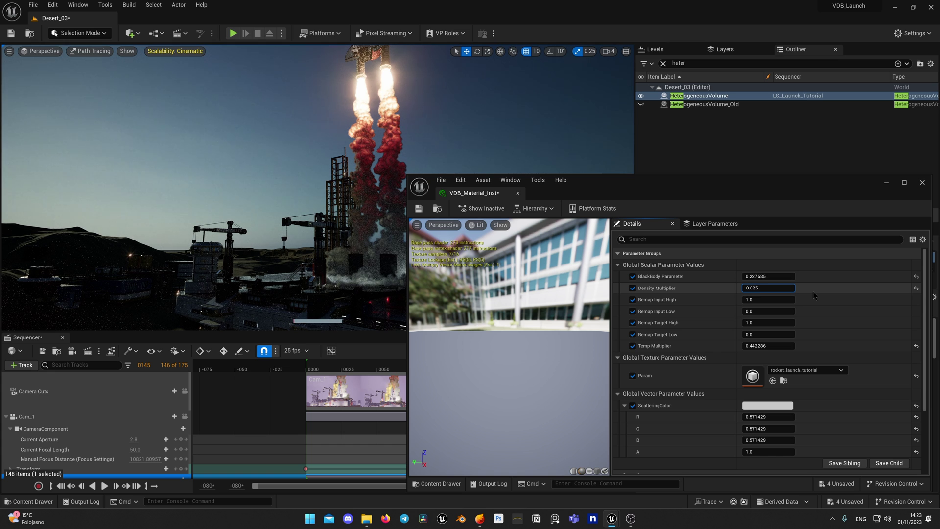
{"action": "key", "text": "Return"}
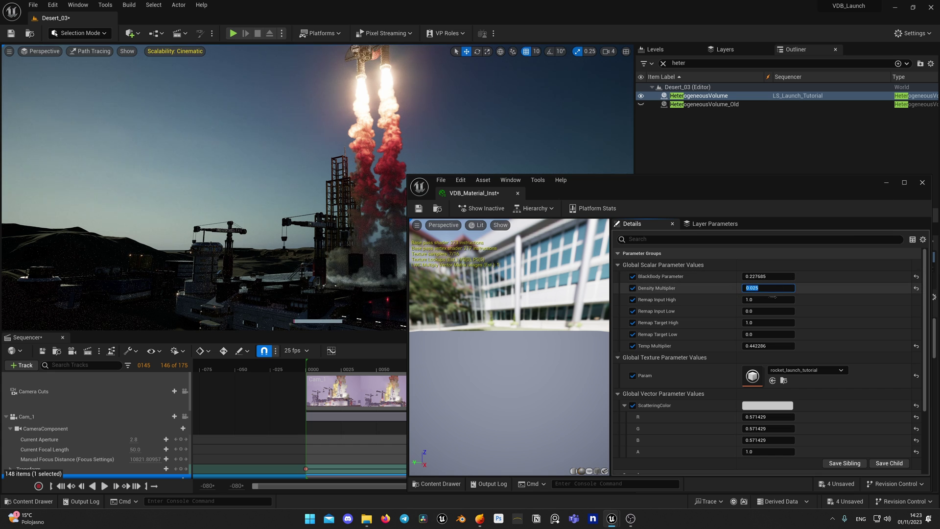
Step: Put the material editor away and examine the path-traced smoke up close around the launch pad
{"action": "left_click", "coordinate": [887, 182]}
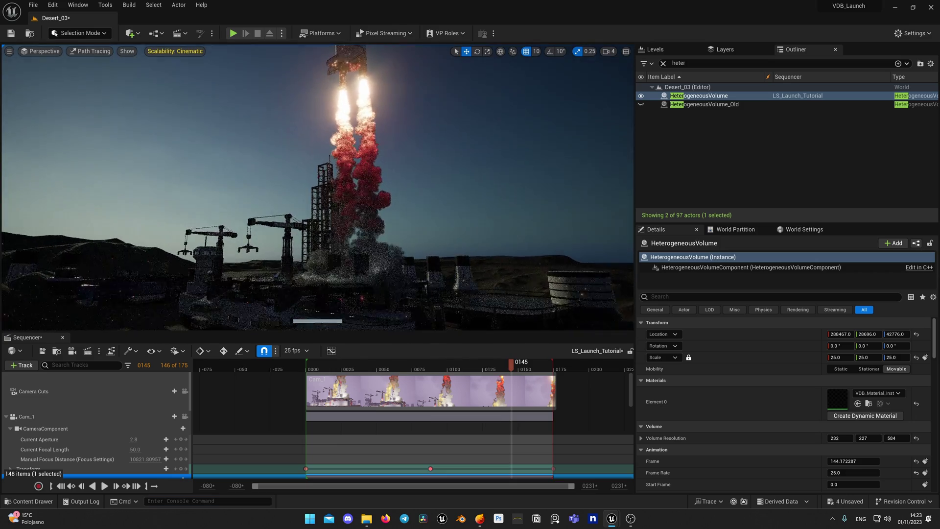
{"action": "right_click_drag", "start_coordinate": [317, 187], "coordinate": [318, 265]}
{"action": "key", "text": "w"}
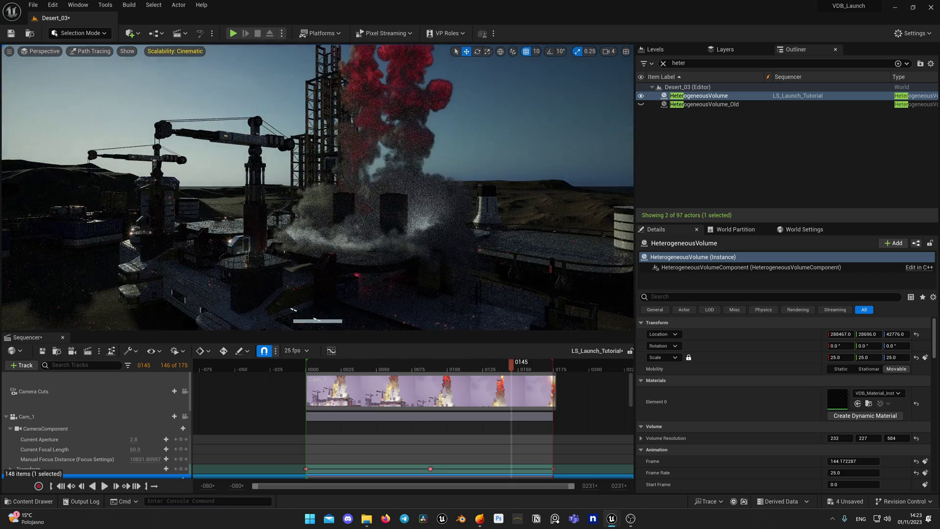
{"action": "right_click_drag", "start_coordinate": [314, 319], "coordinate": [284, 328]}
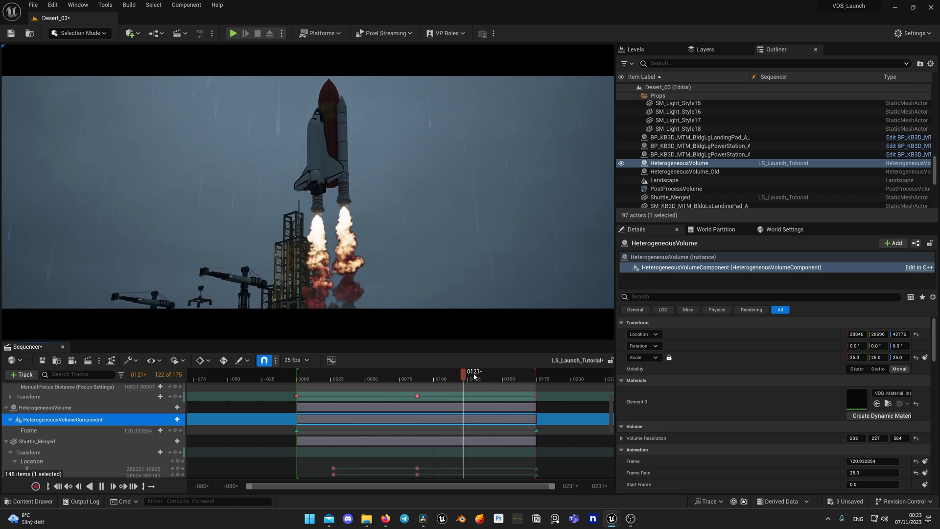
Step: Run the console command r.SparseVolumeTexture.Streaming.PrefetchMipLevelBias around frame 126 and replay the launch sequence to check the plume's resolution
{"action": "mouse_move", "coordinate": [504, 380]}
{"action": "left_mouse_down"}
{"action": "mouse_move", "coordinate": [399, 381]}
{"action": "mouse_move", "coordinate": [512, 380]}
{"action": "left_mouse_up"}
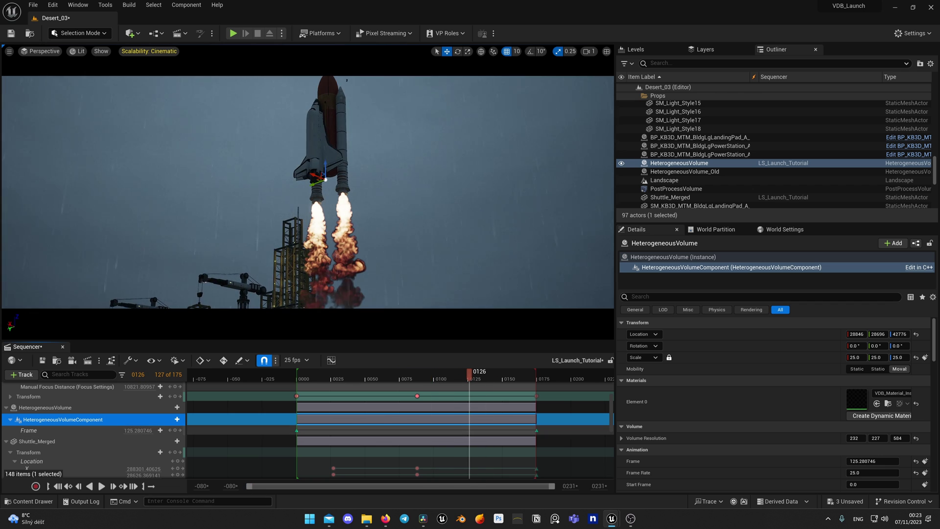
{"action": "type", "text": "r.spa"}
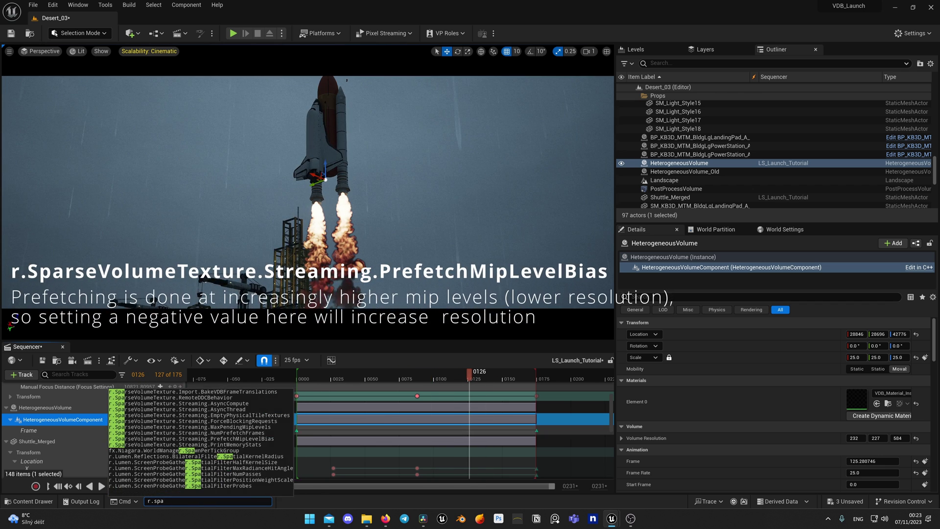
{"action": "type", "text": "r"}
{"action": "key", "text": "Down"}
{"action": "key", "text": "Down"}
{"action": "key", "text": "Down"}
{"action": "key", "text": "Down"}
{"action": "key", "text": "Down"}
{"action": "key", "text": "Down"}
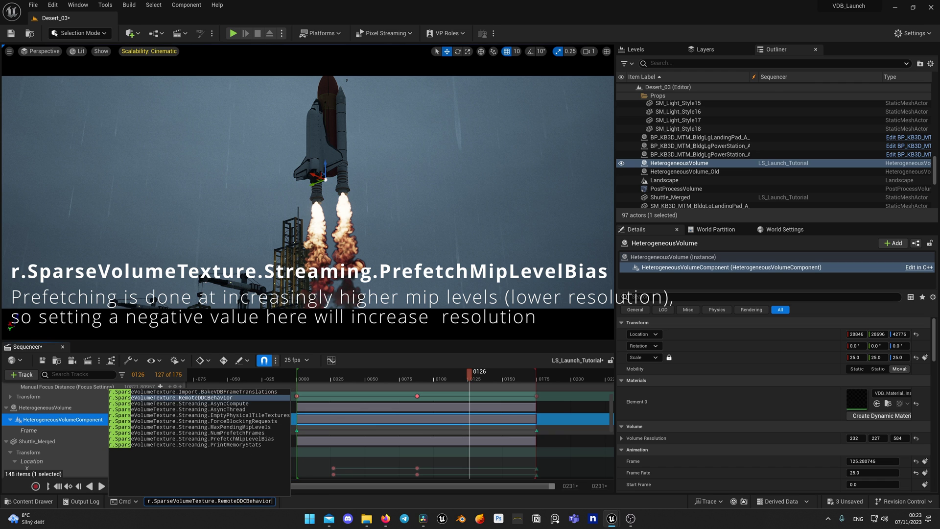
{"action": "key", "text": "Return"}
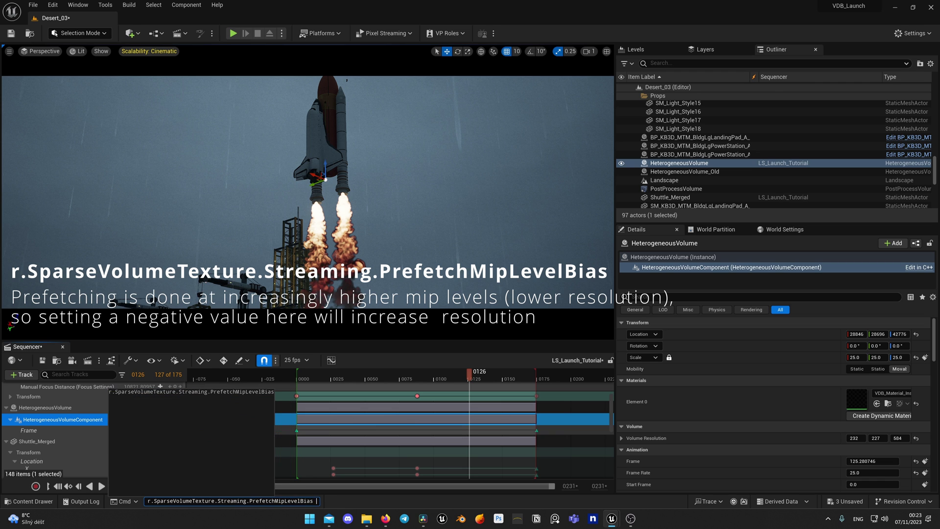
{"action": "left_click_drag", "start_coordinate": [472, 374], "coordinate": [421, 371]}
{"action": "key", "text": "space"}
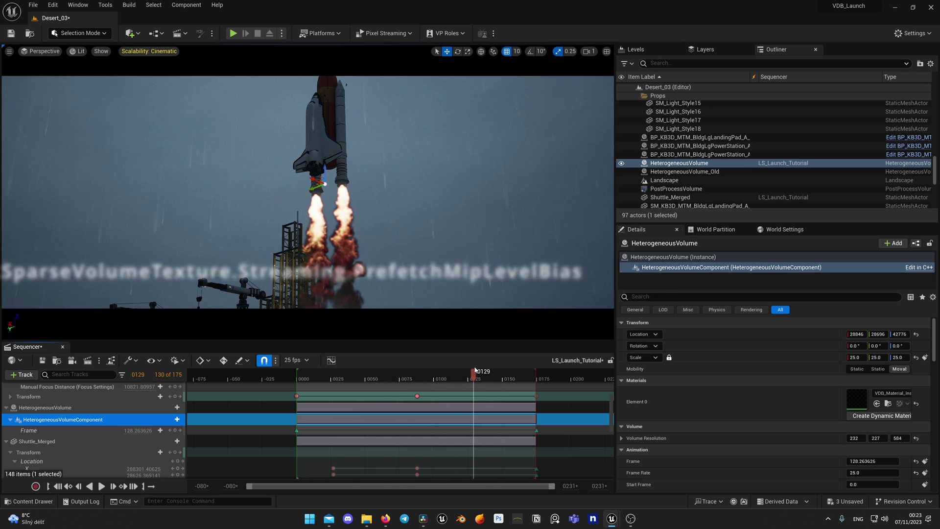